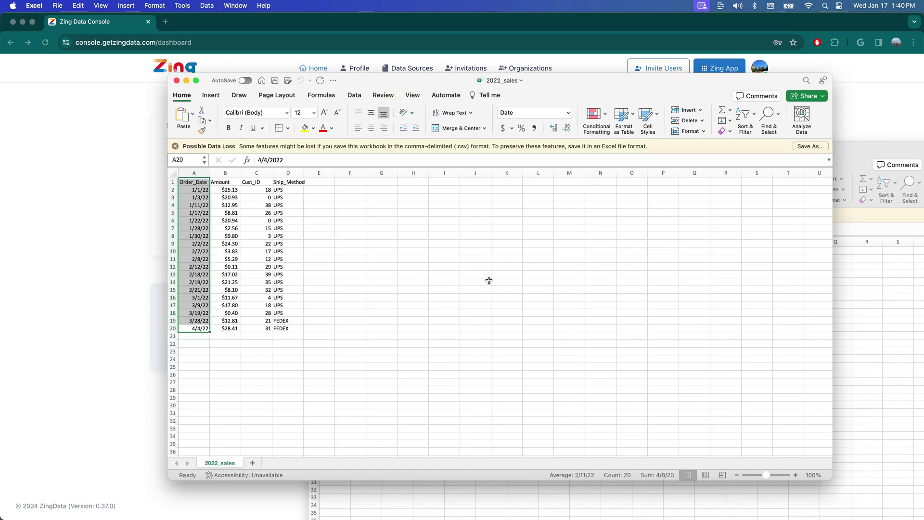
Review the order rows and columns in the 2022_sales and 2023_sales sheets
left_click(489, 280)
left_click(299, 327)
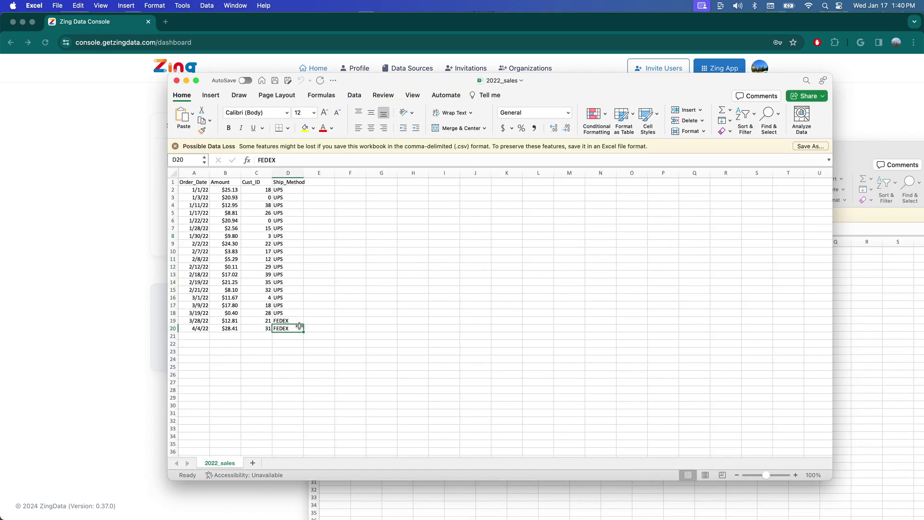
left_click(422, 395)
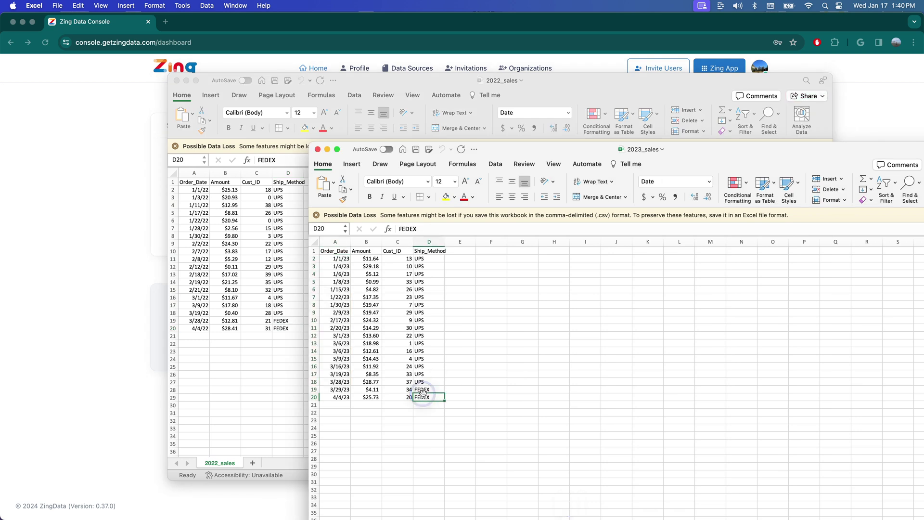
key("ctrl+shift+Left")
key("ctrl+shift+Up")
left_click_drag(422, 392, 592, 360)
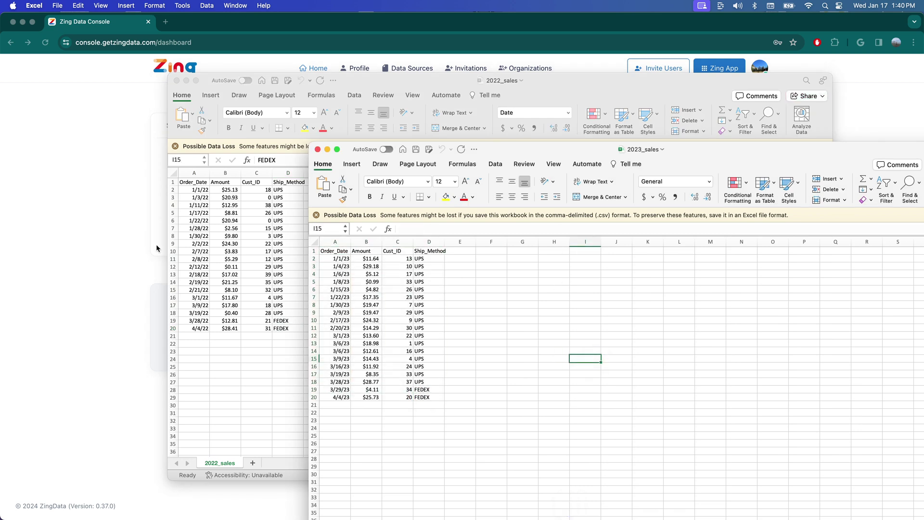
Switch to the Zing Data console in Chrome and start a new Excel or CSV data source named sales_data
left_click(155, 249)
left_click(281, 197)
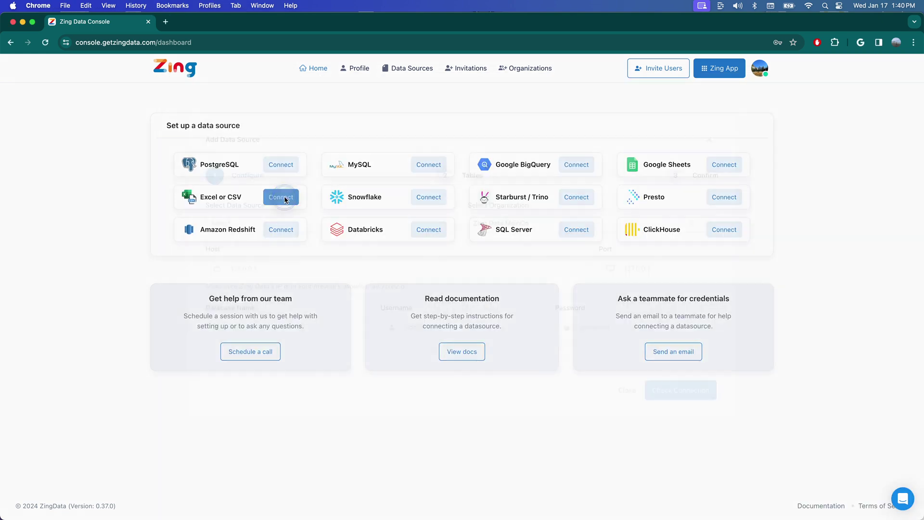
triple_click(600, 253)
type("sales_data")
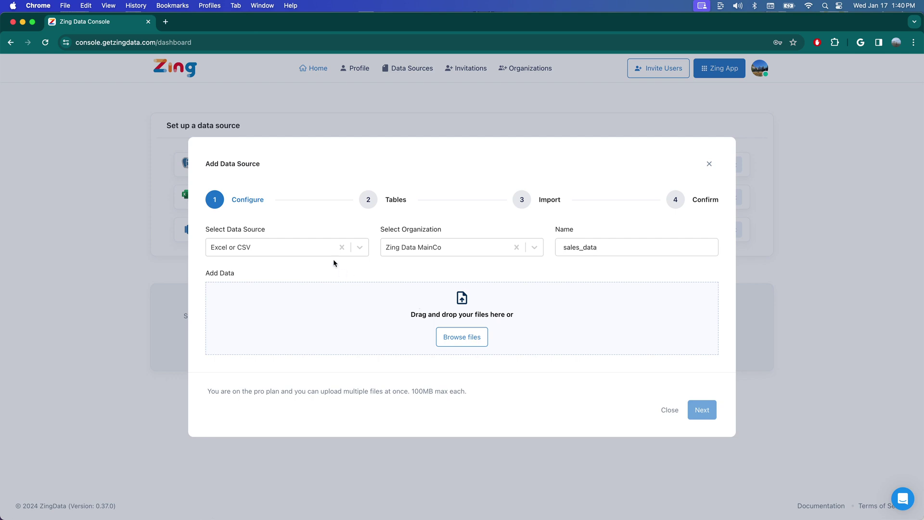
Add 2022_sales.csv from the demo_csv folder in Finder to the data source and proceed to its table settings
key("super+Tab")
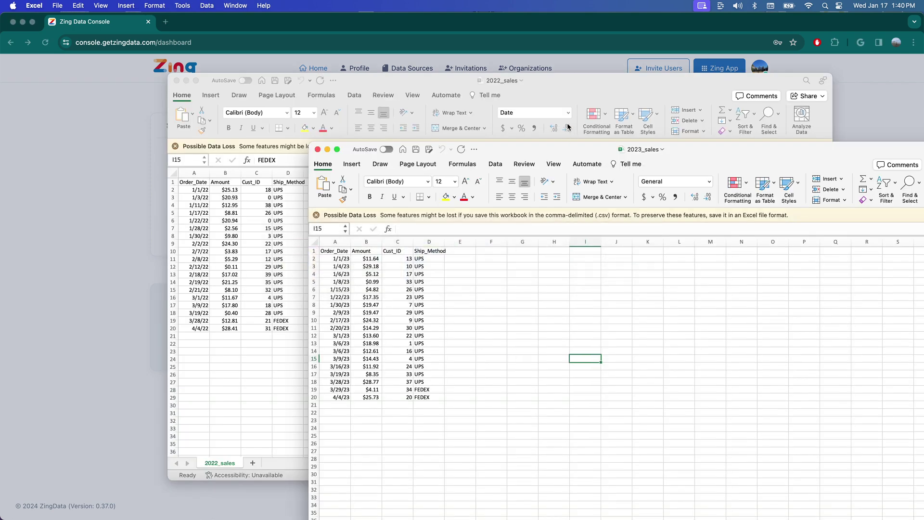
key("super+Tab")
key("super+Tab")
key("super+Tab")
key("super+Tab")
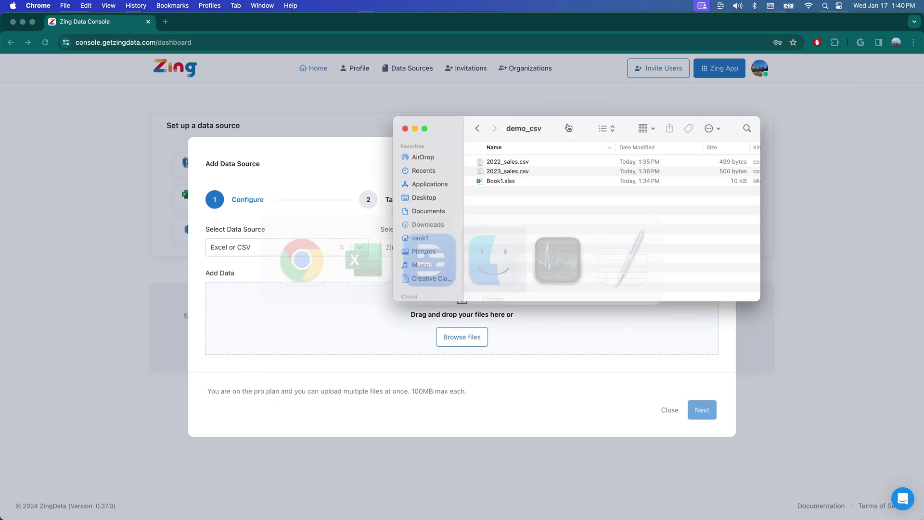
left_click_drag(527, 162, 318, 316)
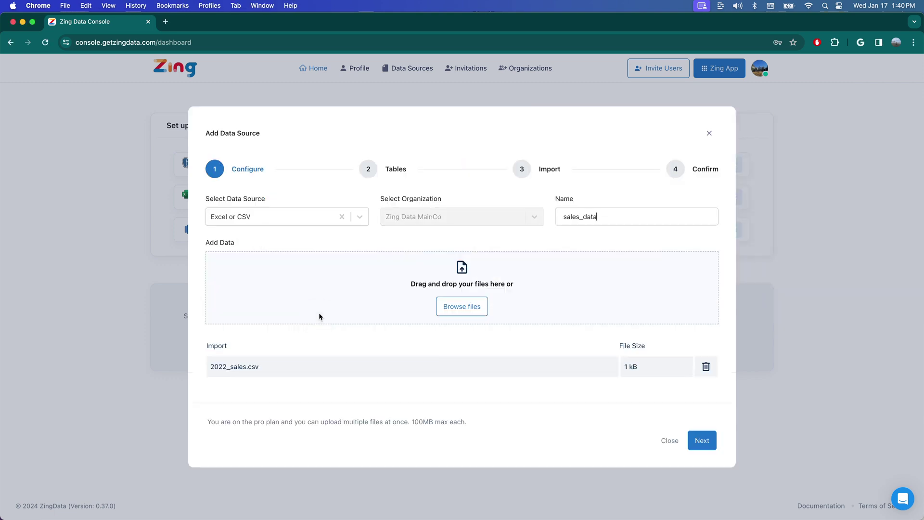
left_click(708, 442)
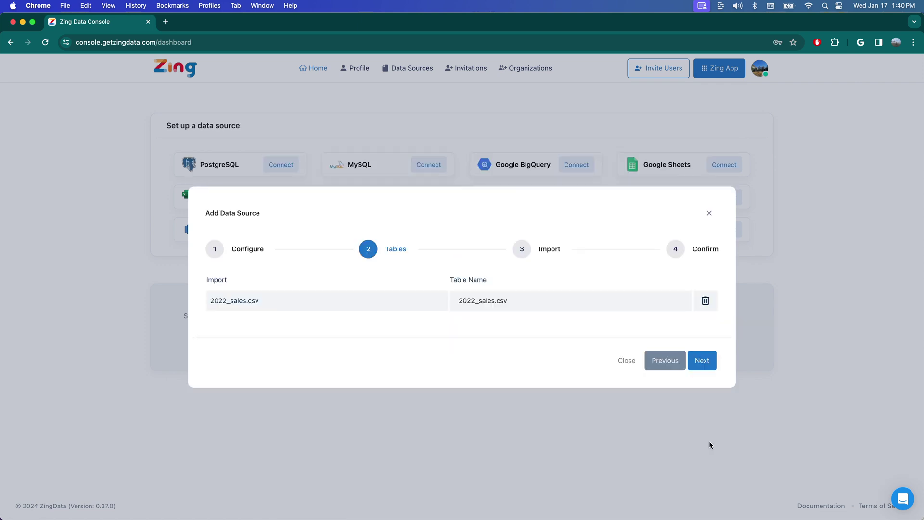
Set the table name for 2022_sales.csv to sales and run the import
triple_click(531, 291)
type("sales")
left_click(696, 357)
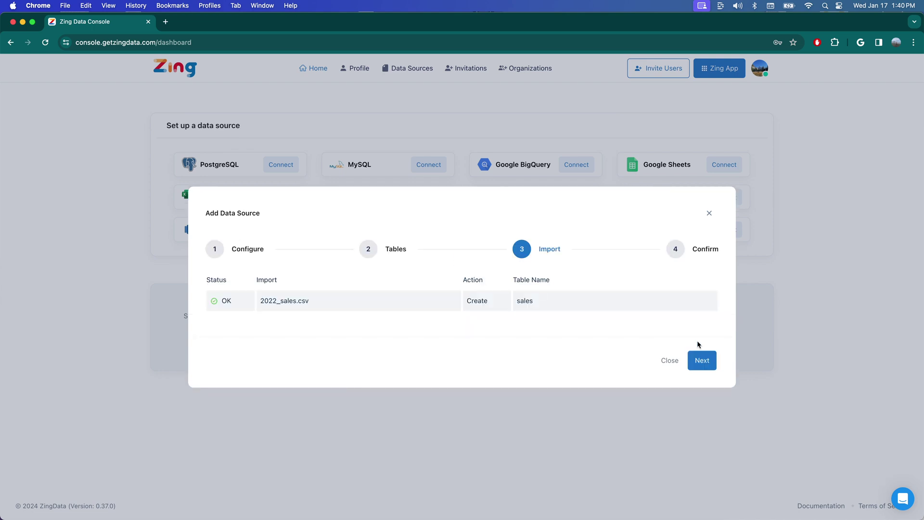
Check the action and status of the 2022_sales.csv import and finish the data source setup
left_click(477, 302)
left_click(477, 329)
double_click(225, 300)
left_click(699, 361)
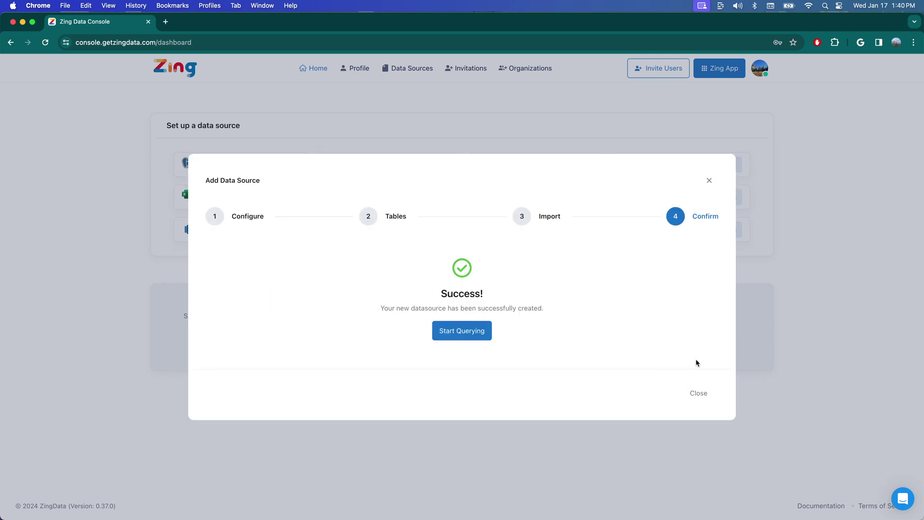
left_click(698, 394)
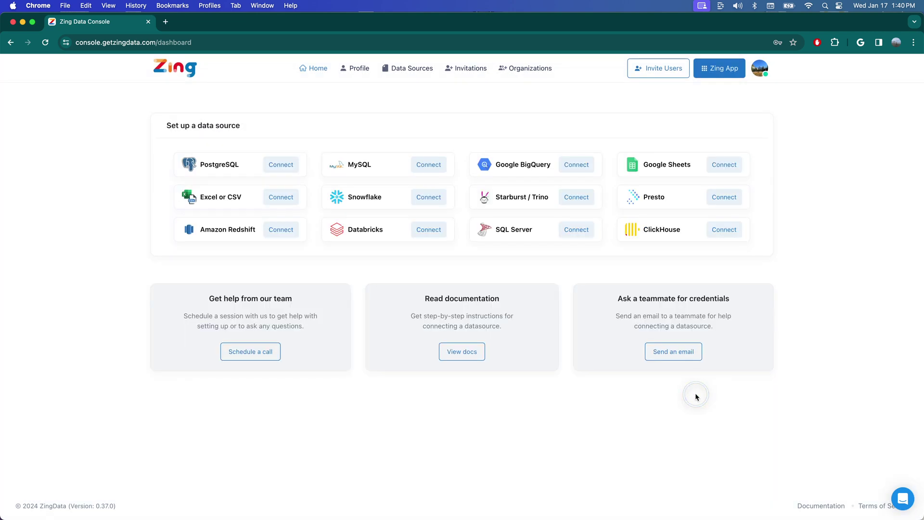
Find sales_data on page 9 of the data sources list and start updating its data
left_click(412, 69)
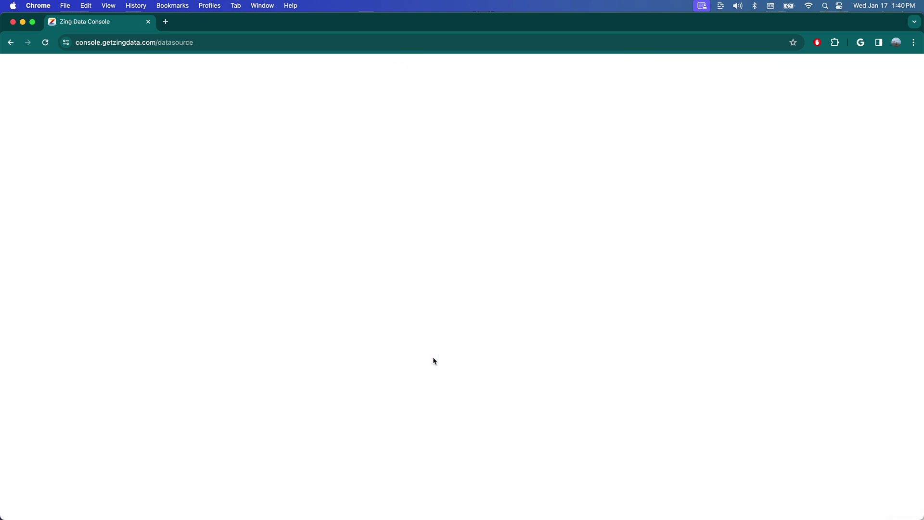
left_click(303, 46)
key("Return")
scroll(422, 248, "down", 5)
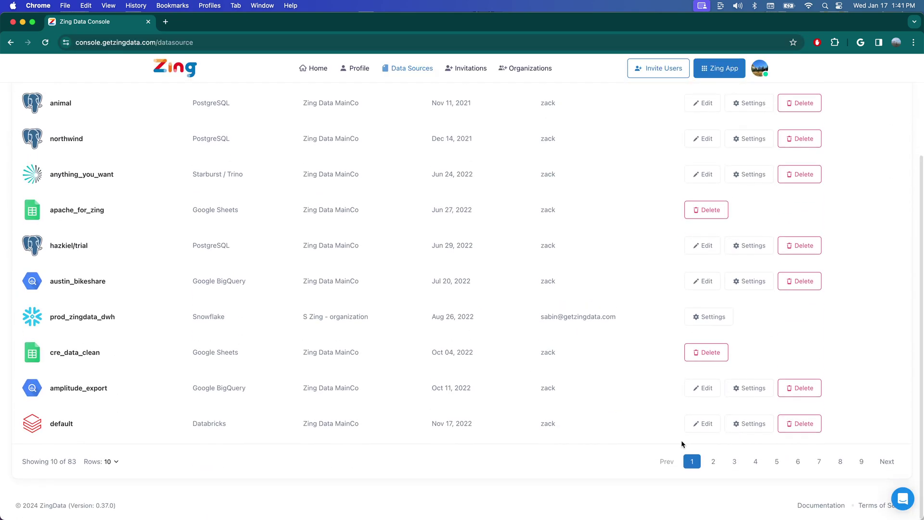
left_click(861, 461)
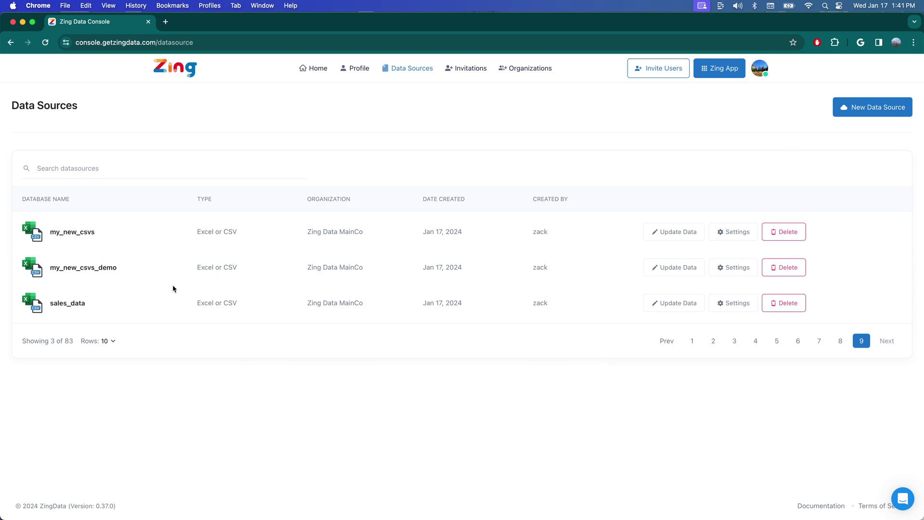
left_click(666, 301)
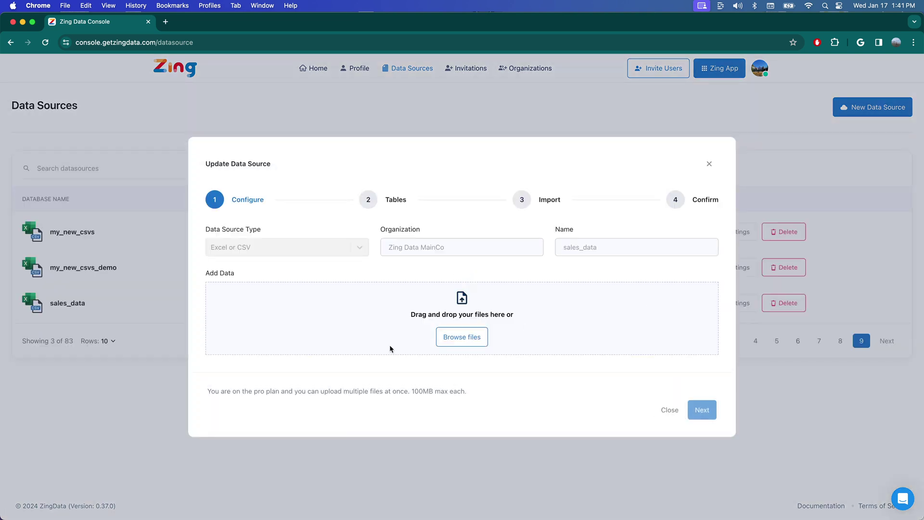
Add 2023_sales.csv from the Finder folder to the sales_data update and proceed to the table settings
key("super+Tab")
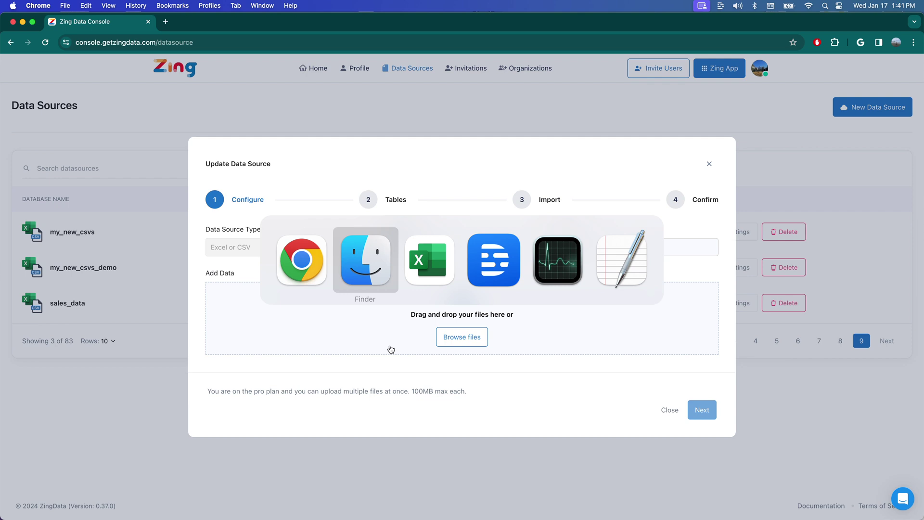
left_click(565, 173)
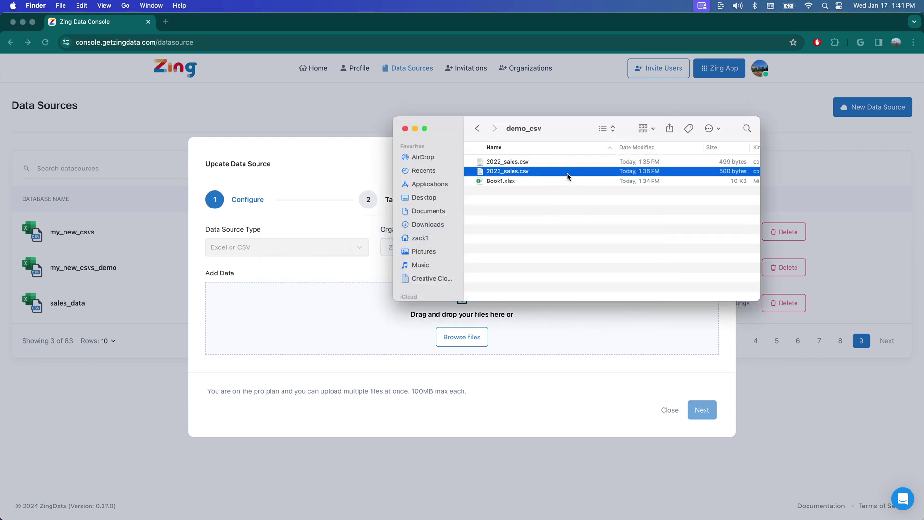
left_click_drag(567, 176, 526, 325)
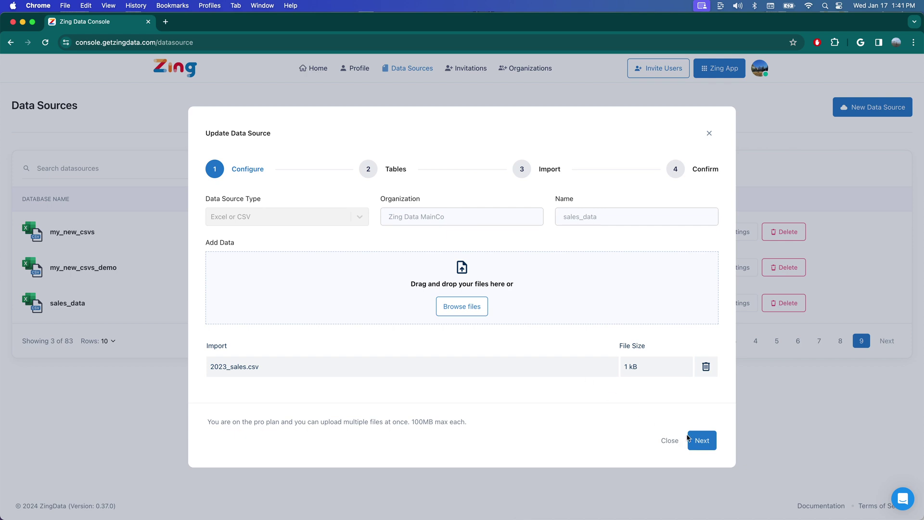
left_click(694, 439)
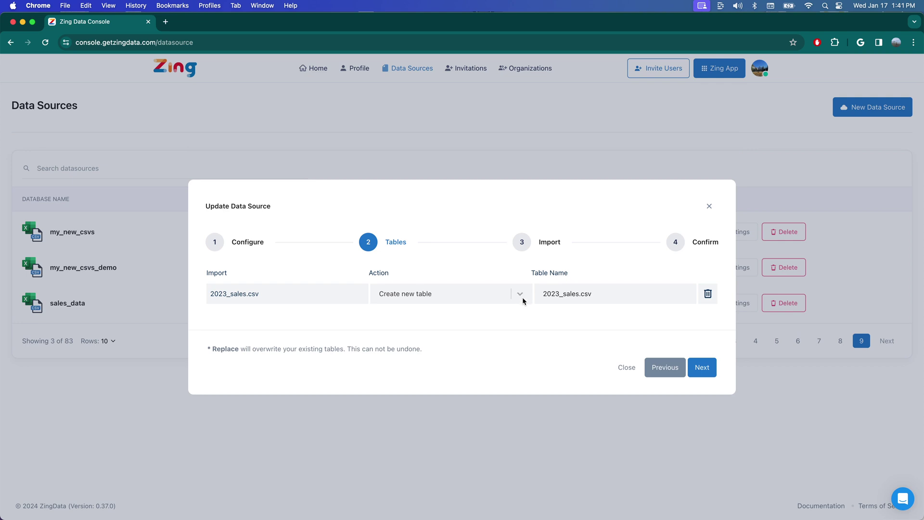
Set the action for 2023_sales.csv to Replace and view the existing tables offered for it
left_click(519, 296)
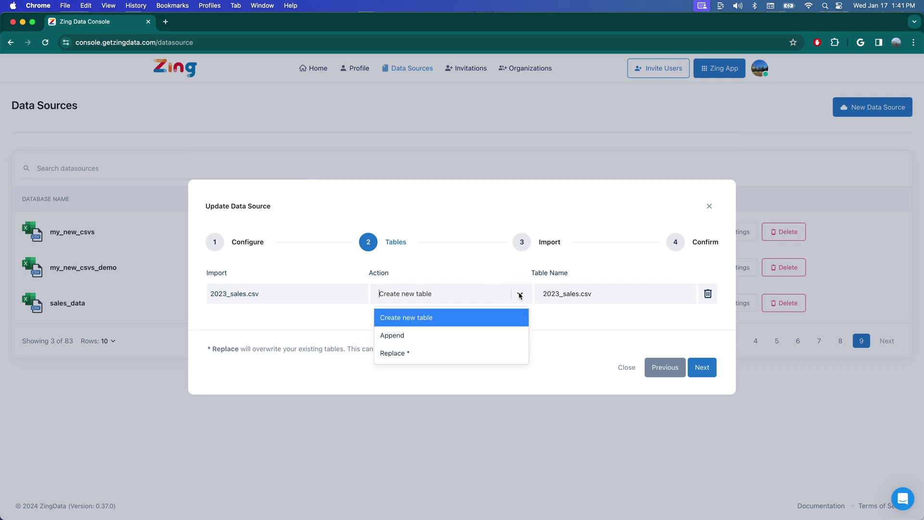
left_click(487, 354)
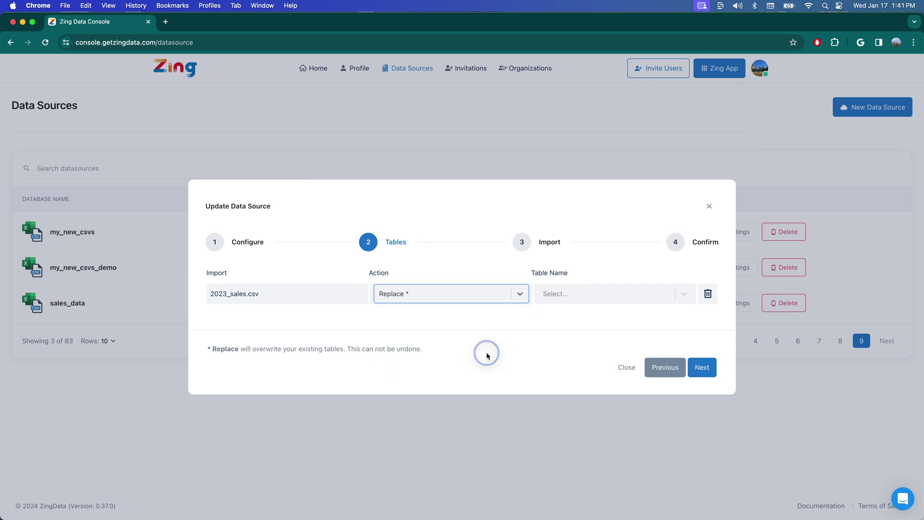
left_click(585, 293)
left_click(498, 320)
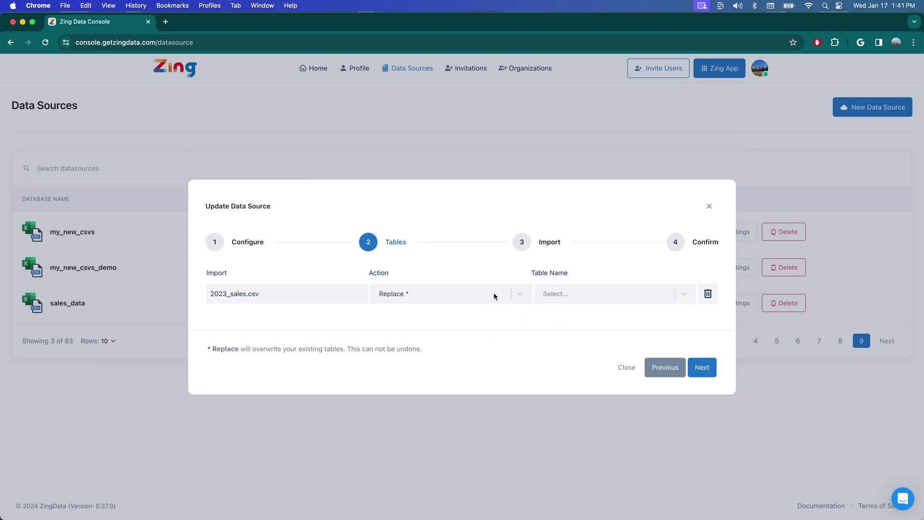
Set 2023_sales.csv to Append to the existing sales table and run the import
left_click(495, 295)
left_click(452, 334)
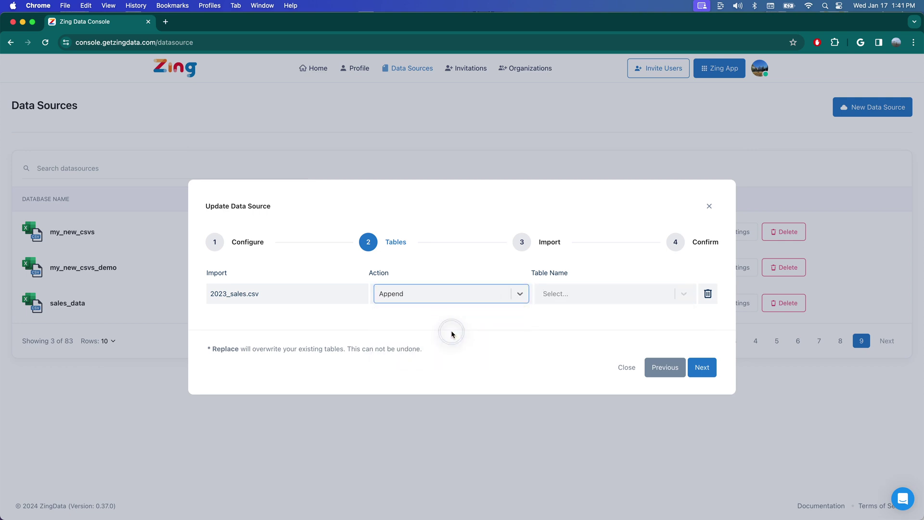
left_click(602, 292)
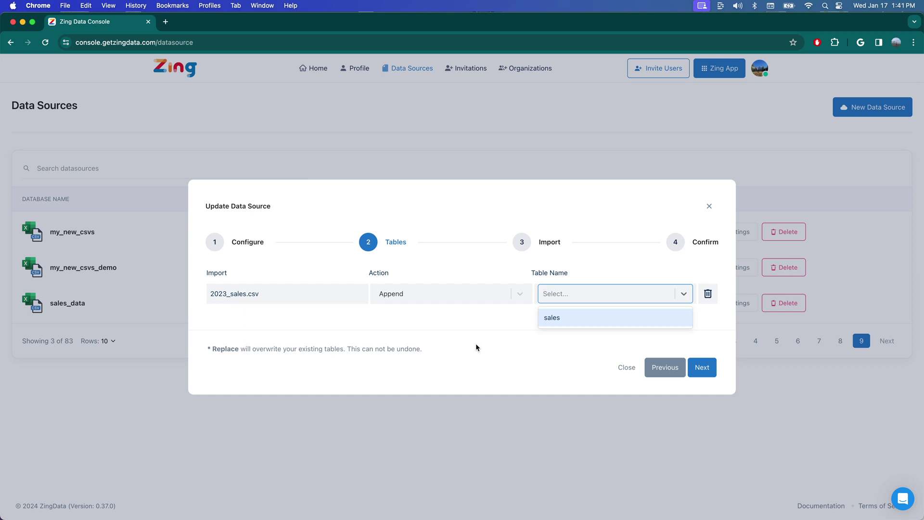
left_click(553, 317)
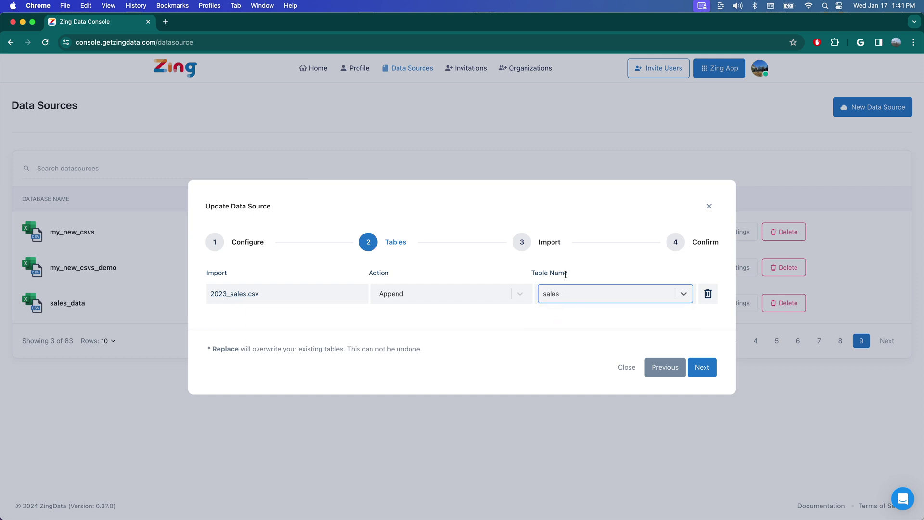
left_click(540, 270)
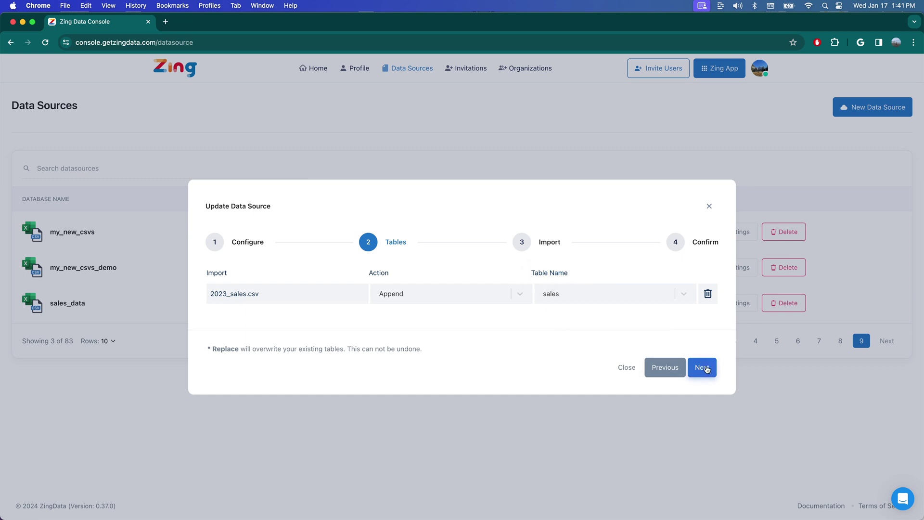
left_click(705, 368)
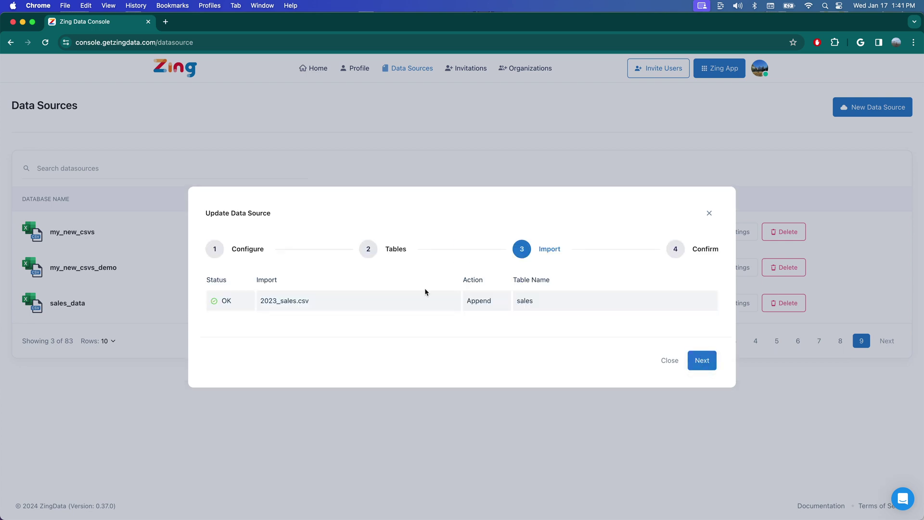
Check the status, action and table name of the 2023_sales.csv import and complete the update
double_click(225, 300)
left_click(261, 330)
left_click_drag(526, 280, 561, 280)
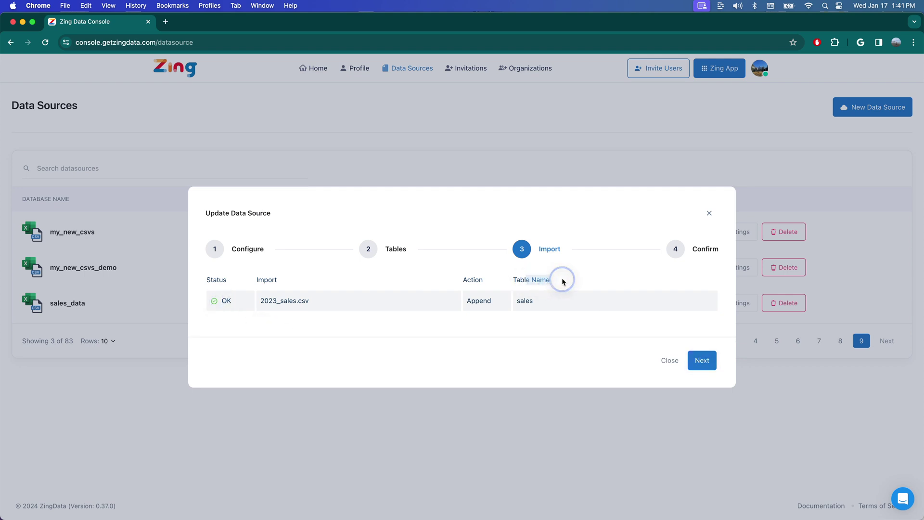
left_click(473, 277)
left_click(562, 287)
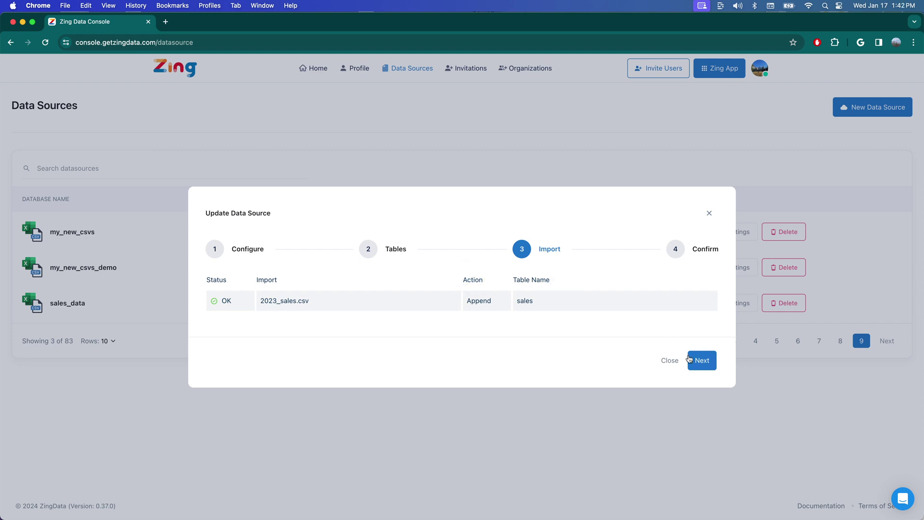
left_click(696, 363)
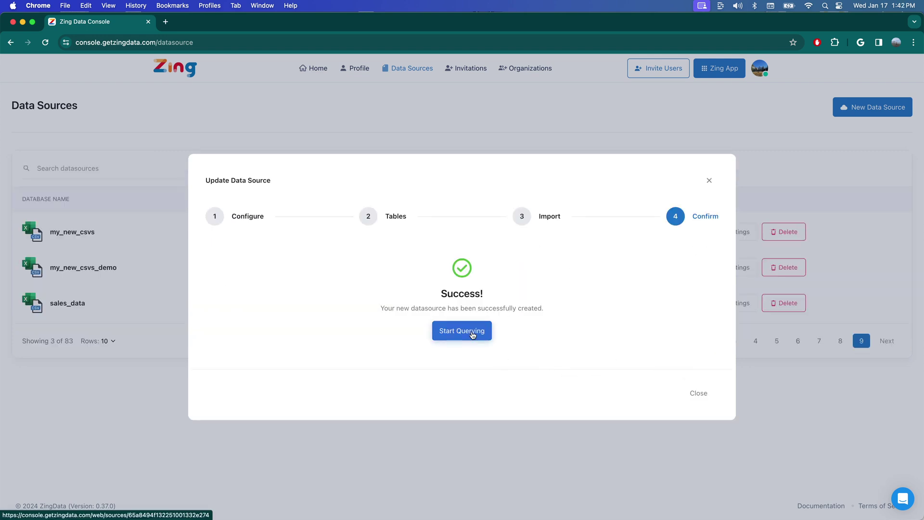
Start querying sales_data and open its sales table in the interactive question builder
left_click(473, 332)
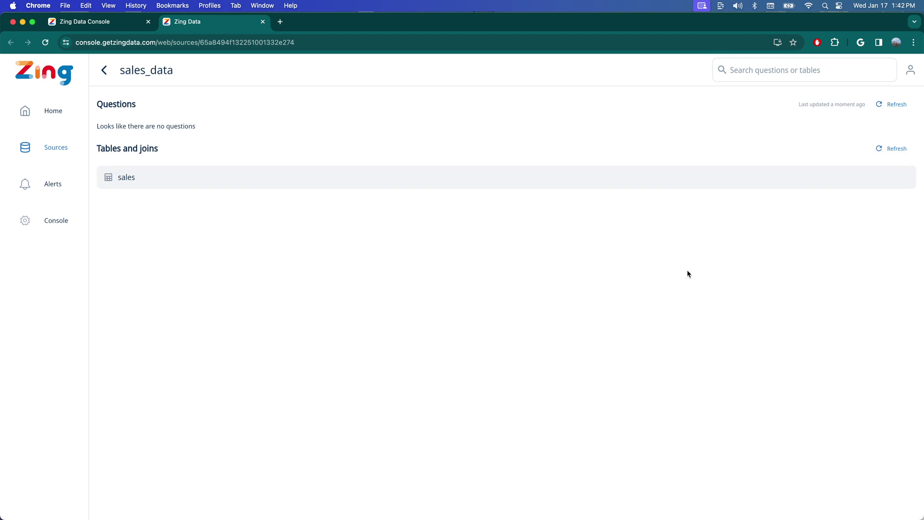
left_click(563, 177)
left_click(276, 184)
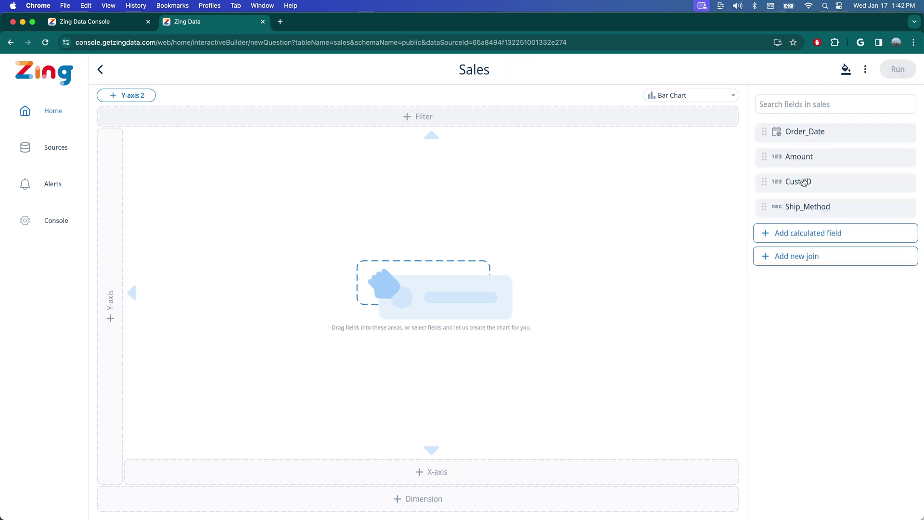
Place the Amount field on the Y-axis of the bar chart and set its calculation to Count
left_click_drag(813, 158, 117, 220)
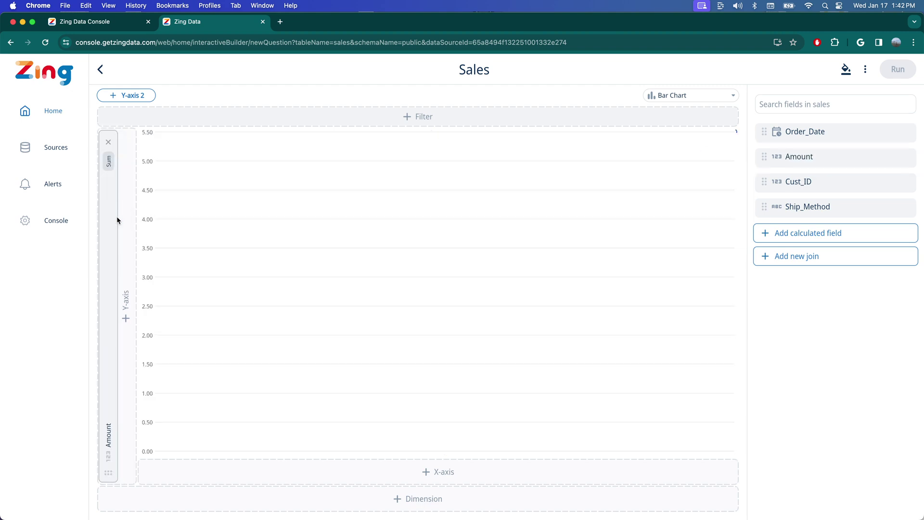
left_click(112, 162)
left_click(140, 184)
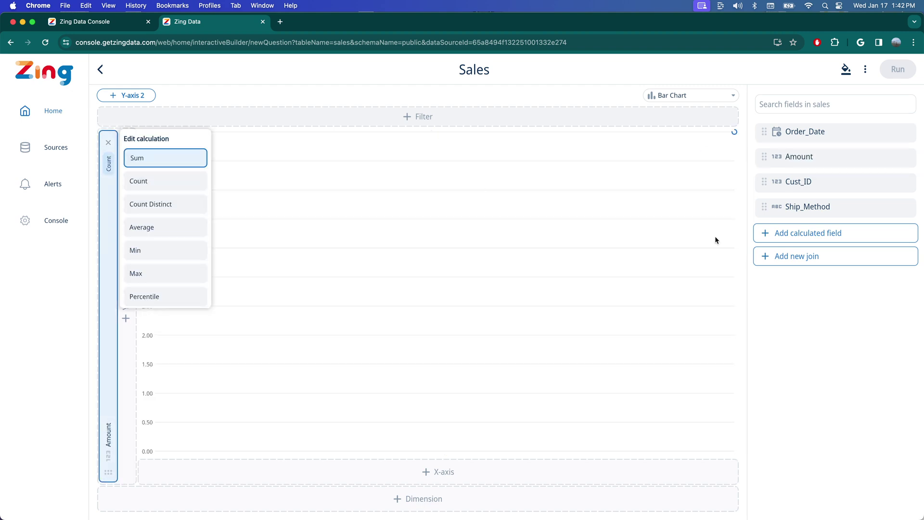
Place the Order_Date field on the chart's X-axis and group it by year
left_click(820, 336)
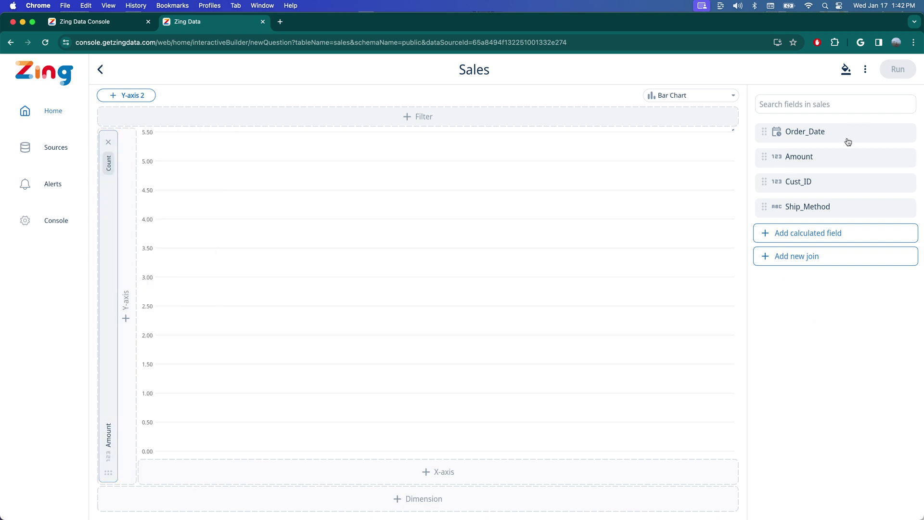
left_click_drag(847, 141, 530, 476)
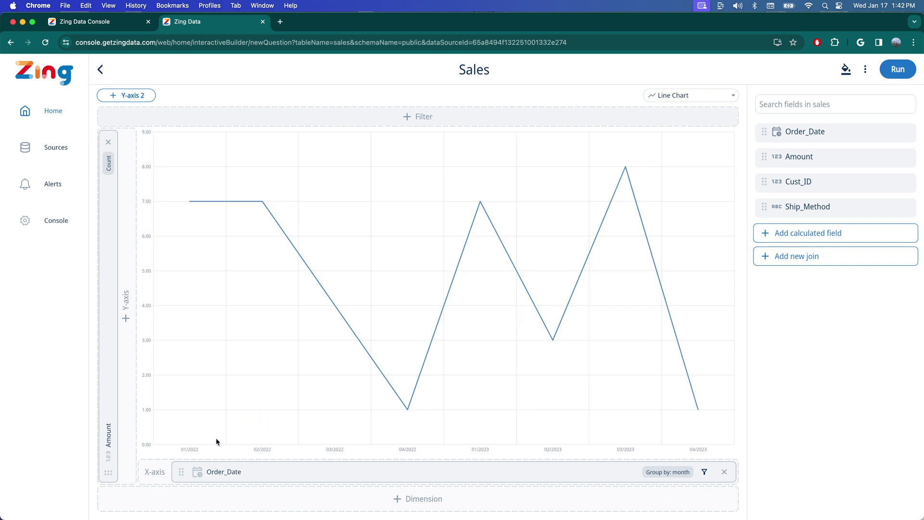
left_click(687, 474)
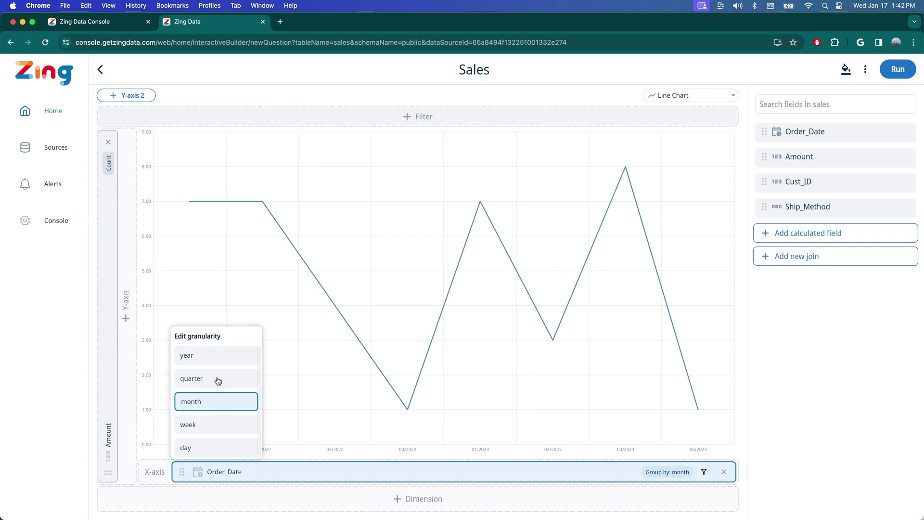
left_click(209, 360)
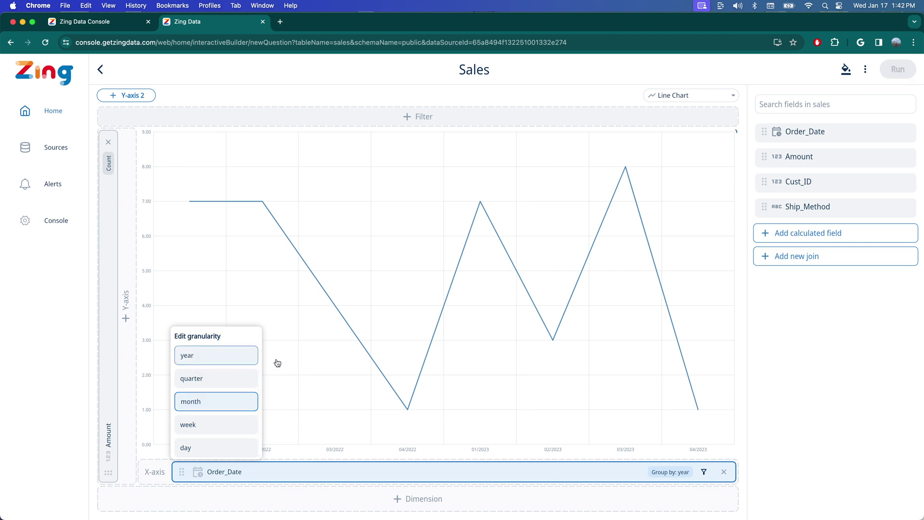
left_click(821, 413)
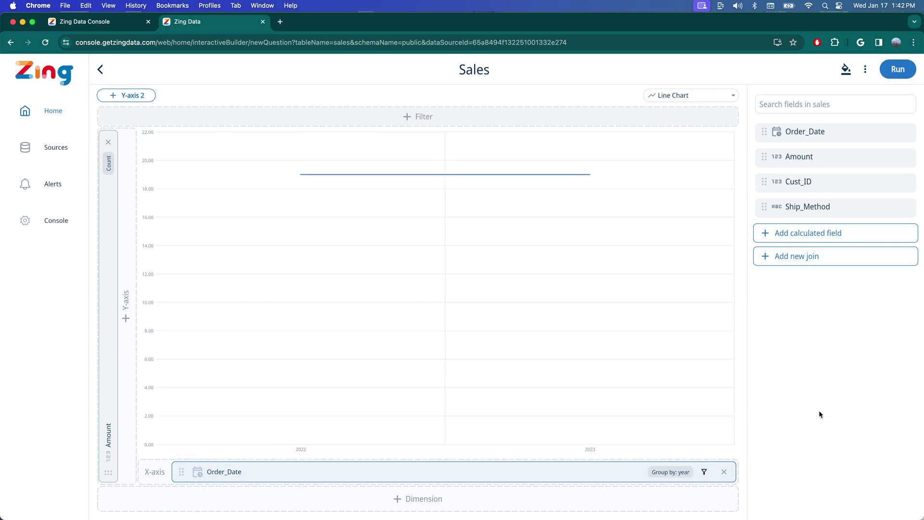
Change the chart type to Bar Chart and group the Order_Date X-axis by quarter
left_click(710, 97)
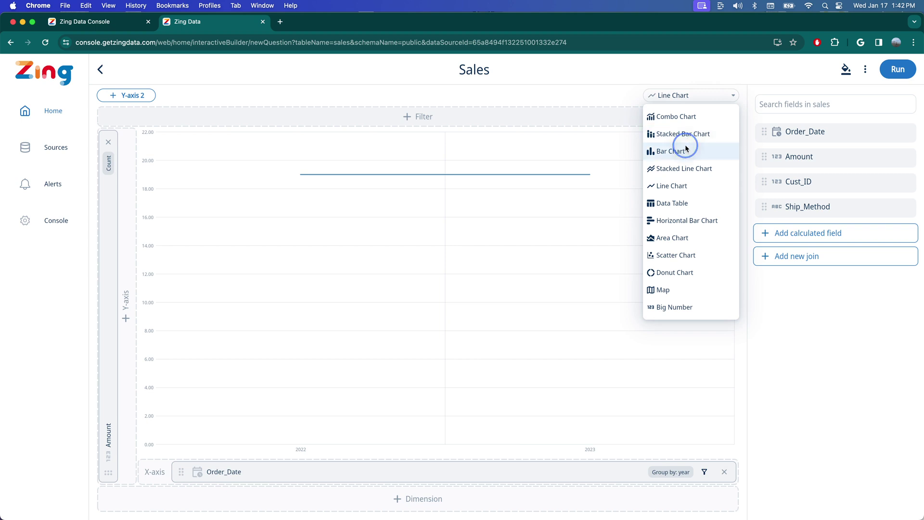
left_click(673, 150)
left_click(668, 470)
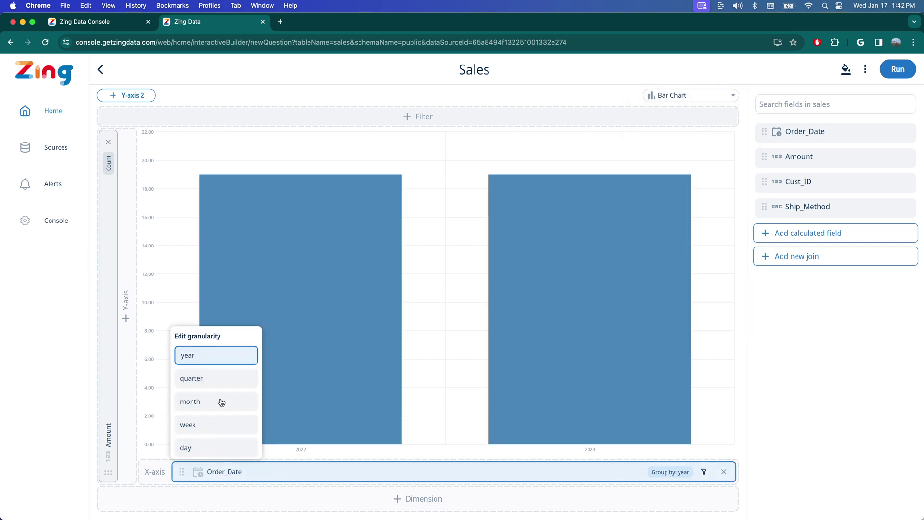
left_click(228, 378)
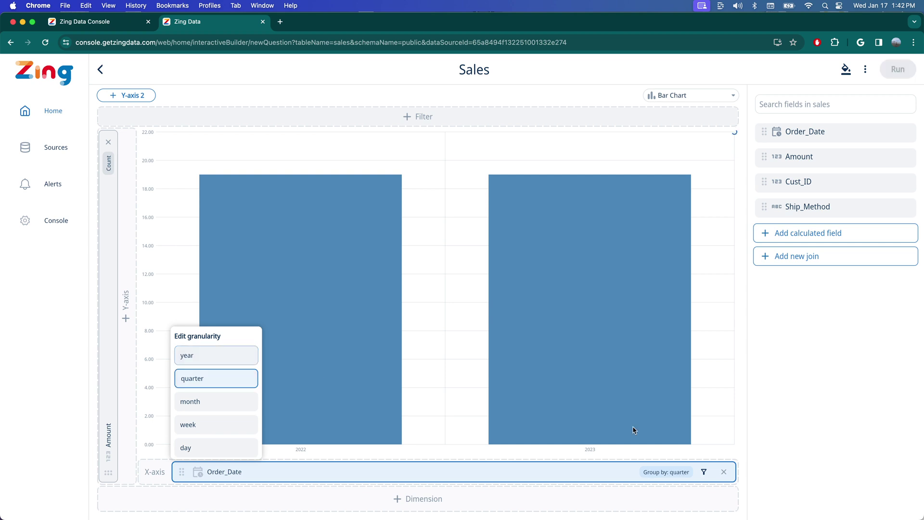